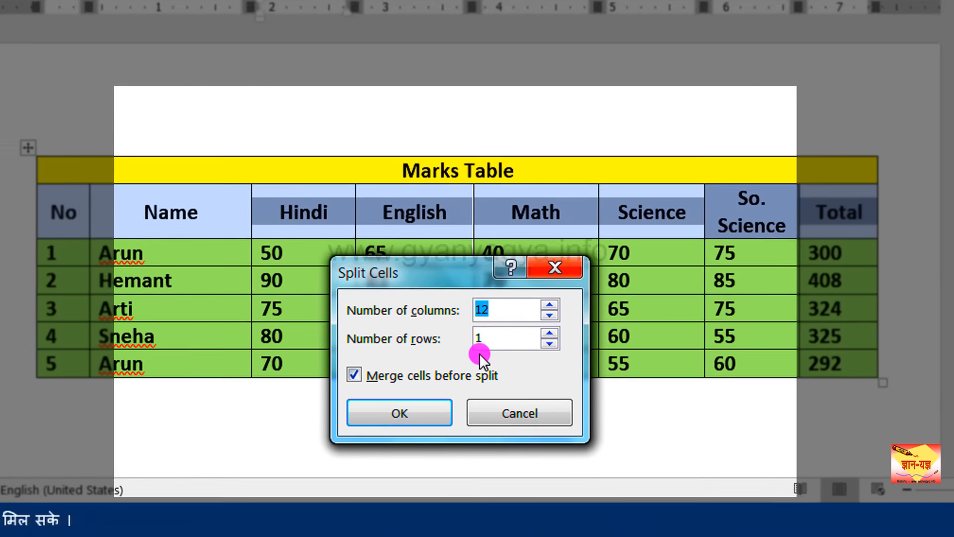
Split the header cells from Hindi through Total into 1 column and 2 rows, without merging them before the split.
{"action": "left_click", "coordinate": [548, 365]}
{"action": "left_click", "coordinate": [548, 378]}
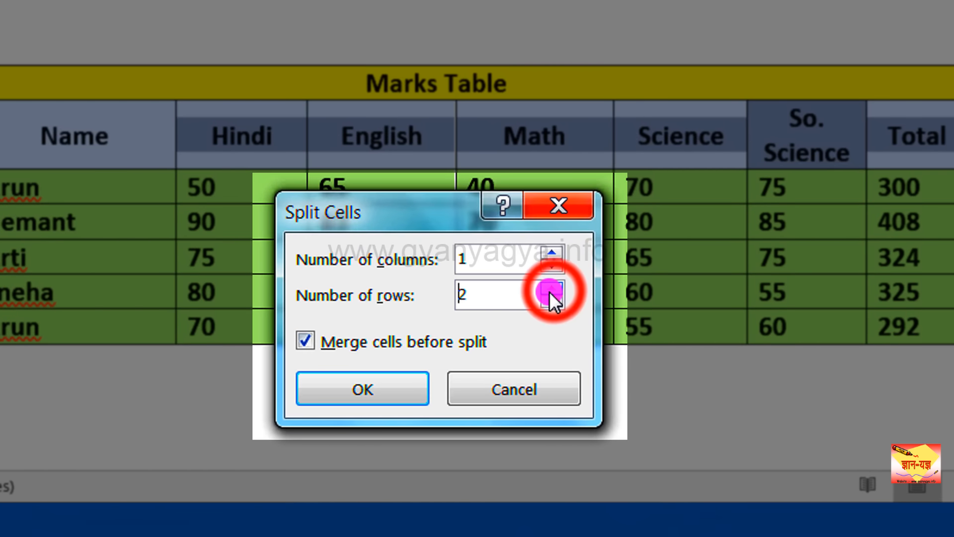
{"action": "left_click", "coordinate": [315, 345]}
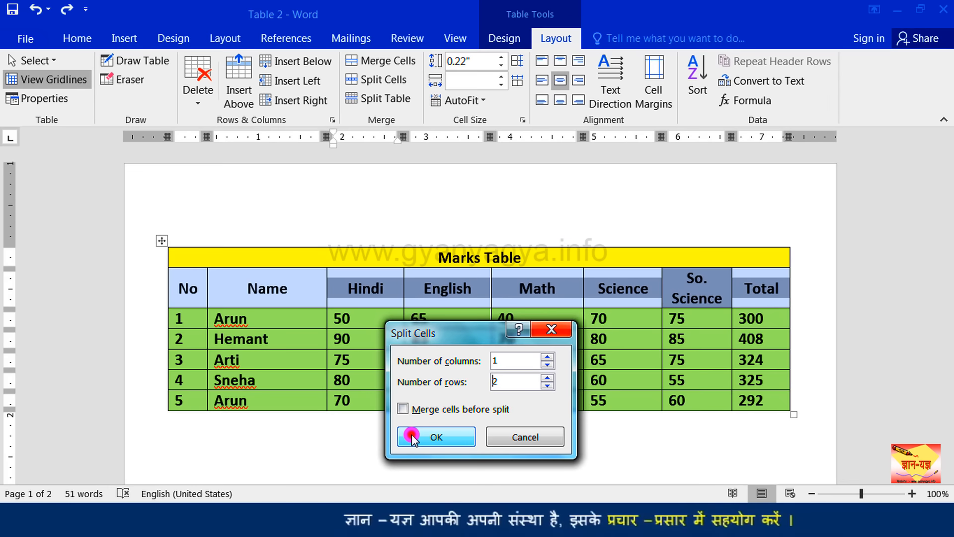
{"action": "left_click", "coordinate": [411, 434]}
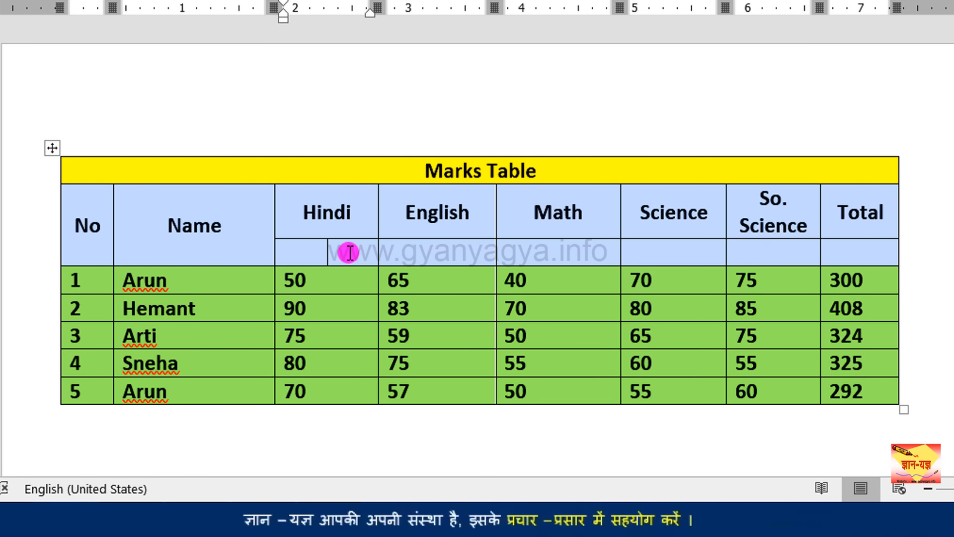
Enter the maximum marks of 100 in the empty cells under Hindi, English and Math.
{"action": "left_click", "coordinate": [420, 255]}
{"action": "left_click", "coordinate": [532, 257]}
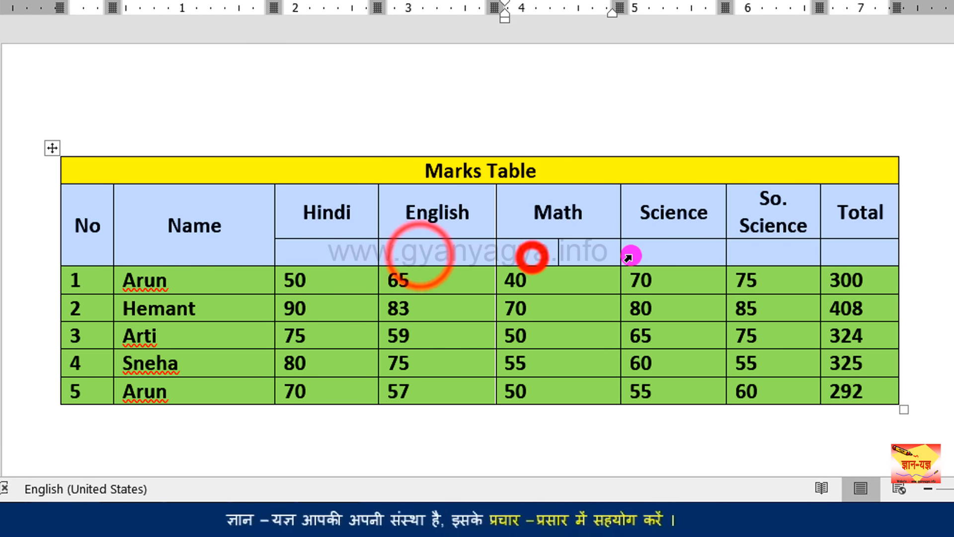
{"action": "left_click", "coordinate": [358, 259]}
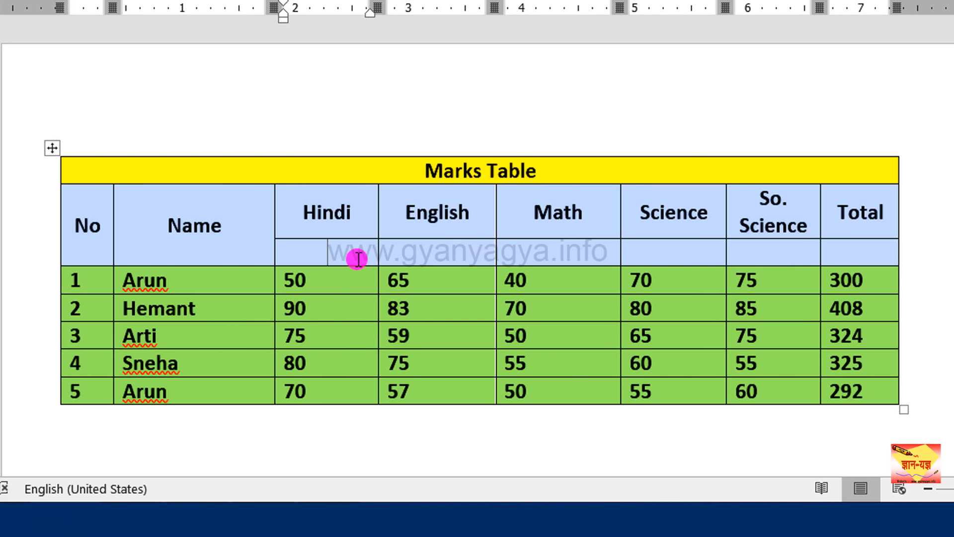
{"action": "left_click", "coordinate": [420, 252]}
{"action": "type", "text": "1"}
{"action": "key", "text": "BackSpace"}
{"action": "left_click", "coordinate": [584, 258]}
{"action": "type", "text": "1000"}
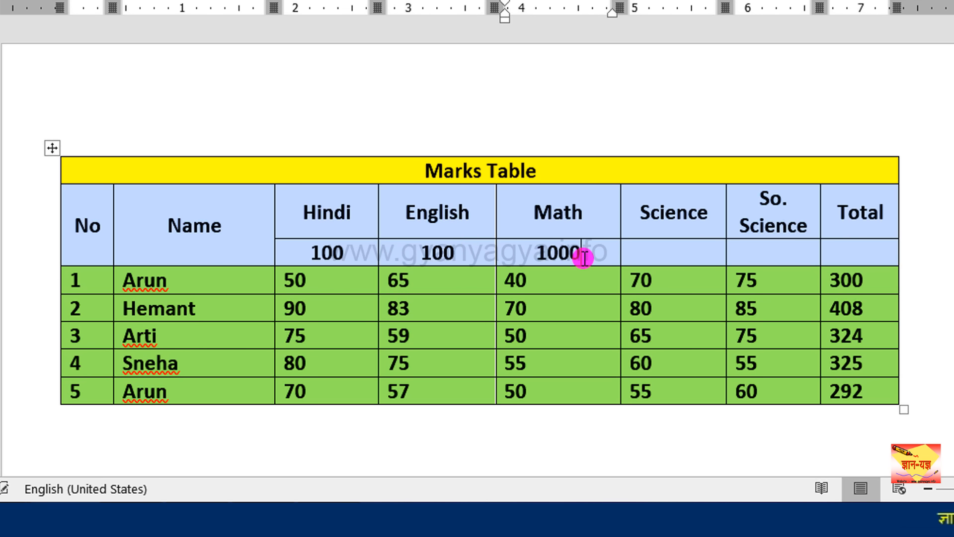
Enter 100 in the empty cells under Science and So. Science, and 500 under Total.
{"action": "left_click", "coordinate": [660, 262]}
{"action": "type", "text": "100"}
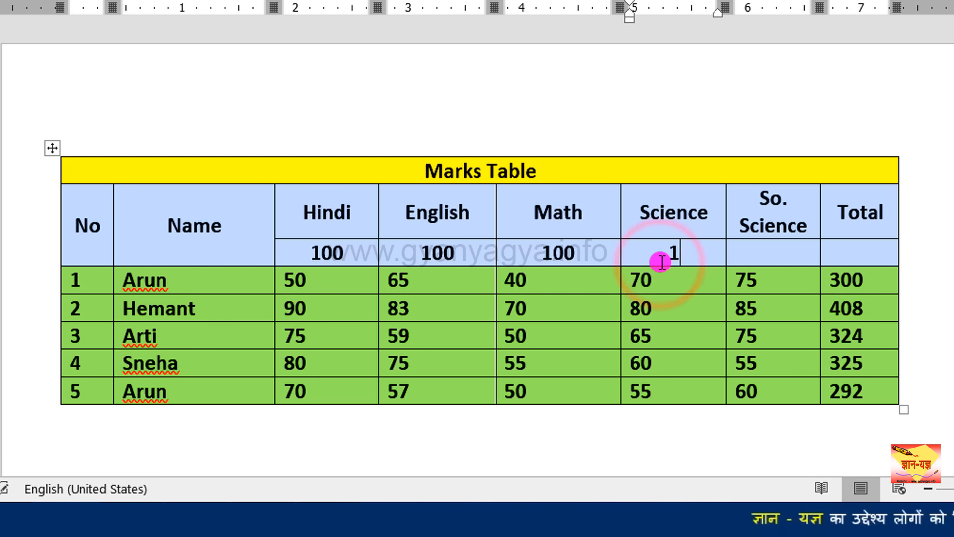
{"action": "left_click", "coordinate": [768, 257]}
{"action": "type", "text": "100"}
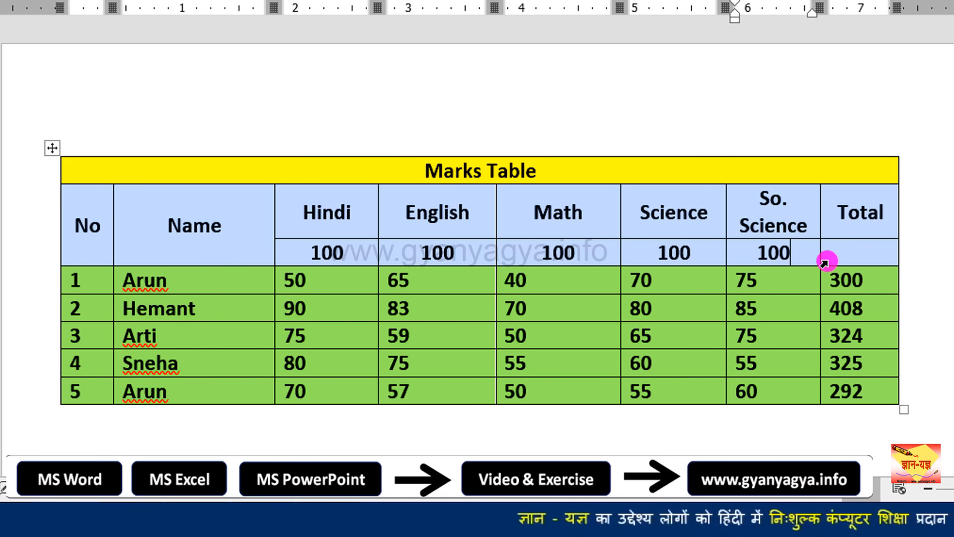
{"action": "left_click", "coordinate": [847, 252]}
{"action": "type", "text": "500"}
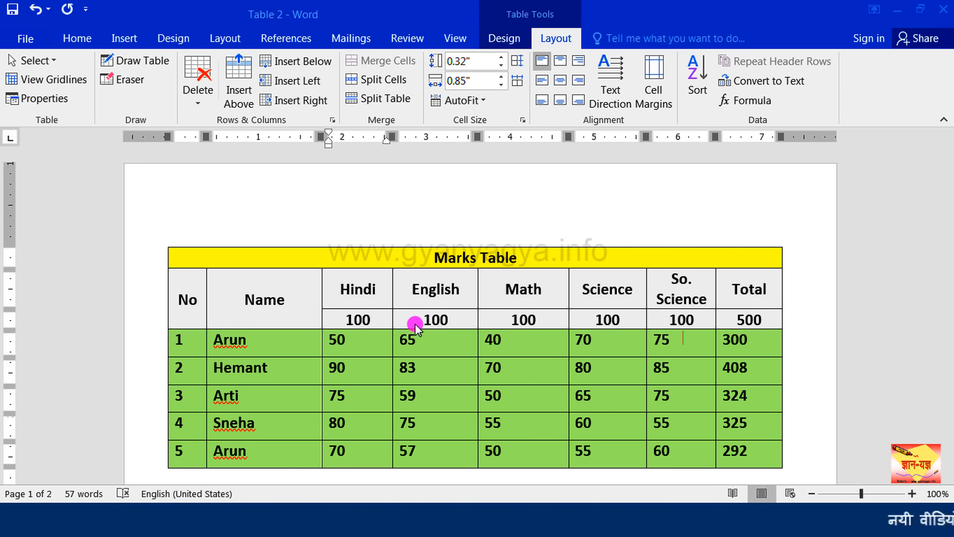
Open Split Cells for the Hindi to Total range, from the maximum-marks row through student 5, and set the number of rows to 1.
{"action": "left_click", "coordinate": [435, 376]}
{"action": "left_click", "coordinate": [372, 348]}
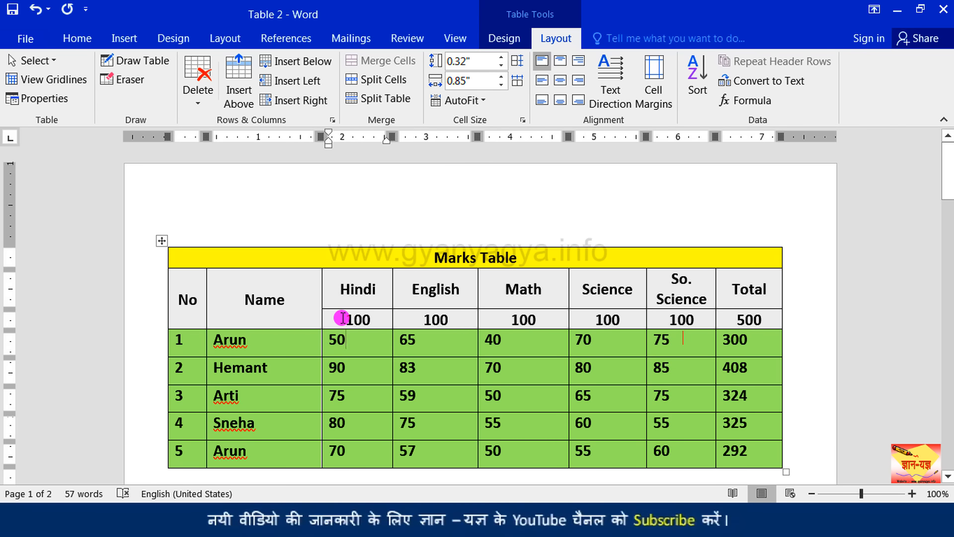
{"action": "mouse_move", "coordinate": [356, 321]}
{"action": "left_mouse_down"}
{"action": "mouse_move", "coordinate": [343, 319]}
{"action": "mouse_move", "coordinate": [369, 336]}
{"action": "left_mouse_up"}
{"action": "left_click_drag", "start_coordinate": [424, 384], "coordinate": [732, 453]}
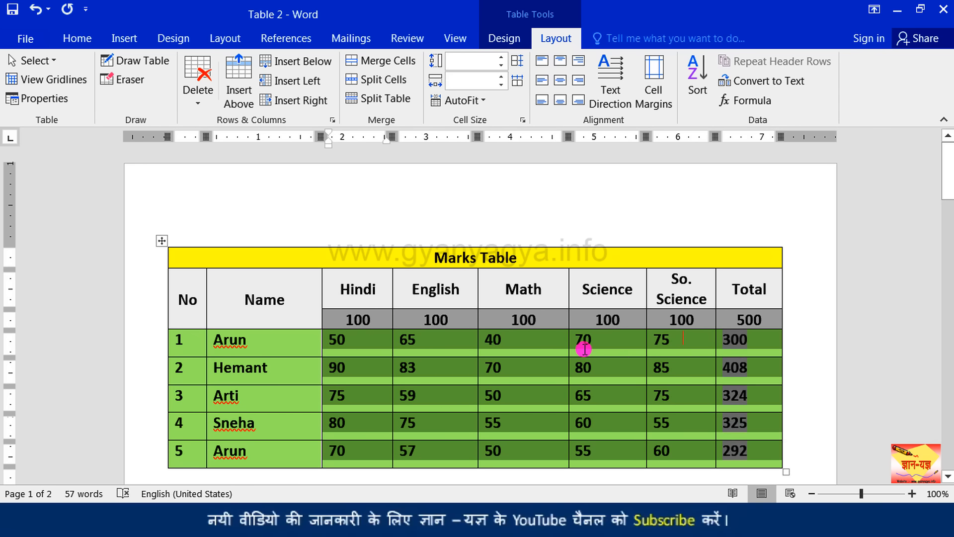
{"action": "left_click", "coordinate": [374, 83]}
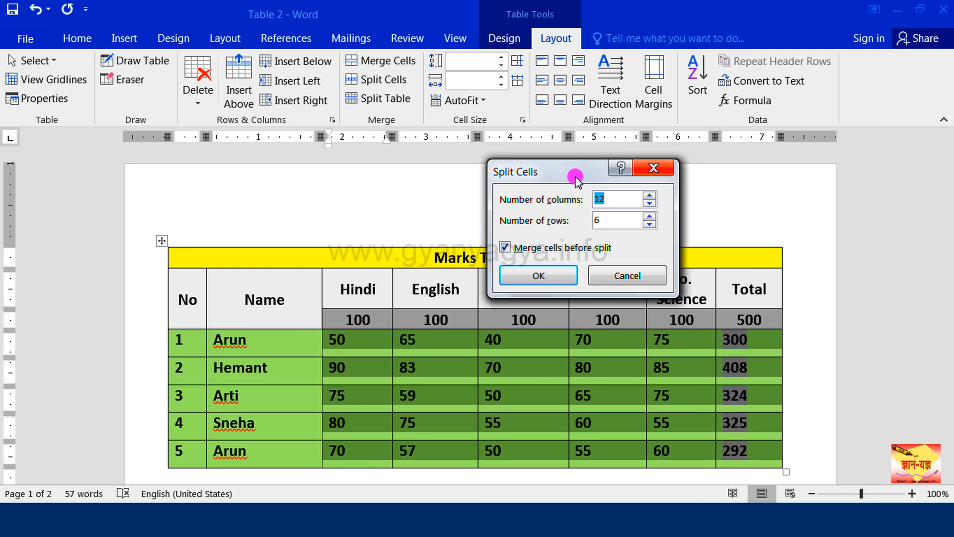
{"action": "left_click_drag", "start_coordinate": [575, 178], "coordinate": [597, 164]}
{"action": "left_click", "coordinate": [624, 209]}
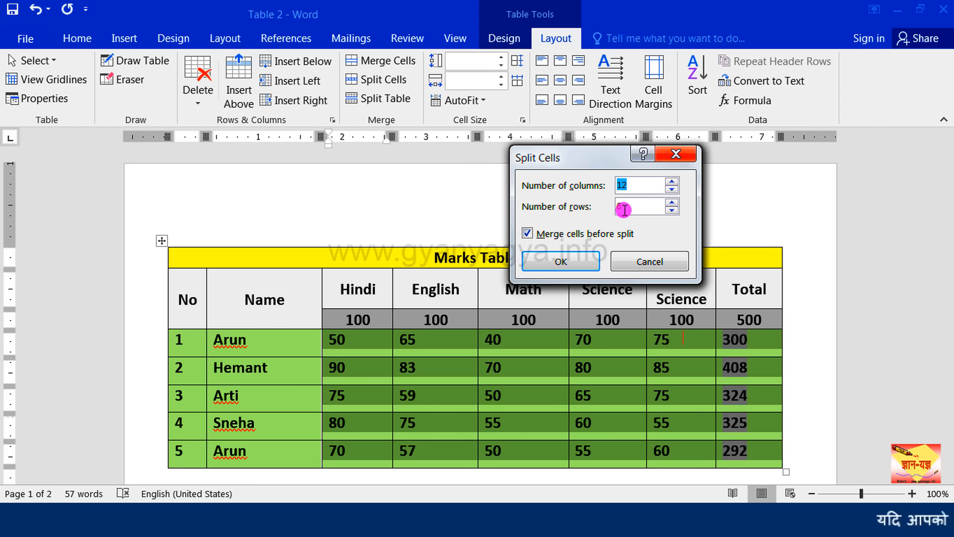
{"action": "left_click", "coordinate": [671, 211]}
{"action": "left_click", "coordinate": [671, 212]}
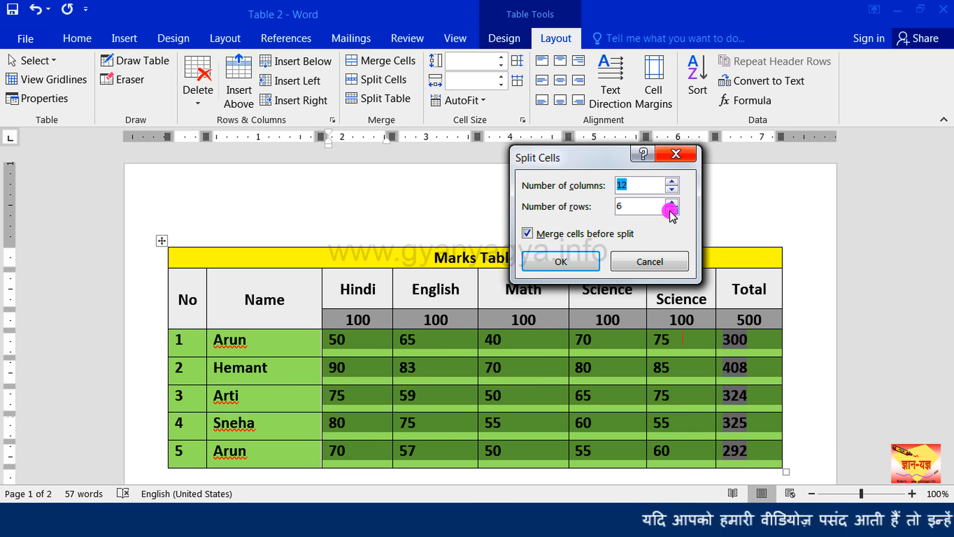
{"action": "left_click", "coordinate": [671, 212]}
{"action": "left_click", "coordinate": [671, 211]}
{"action": "left_click", "coordinate": [671, 211]}
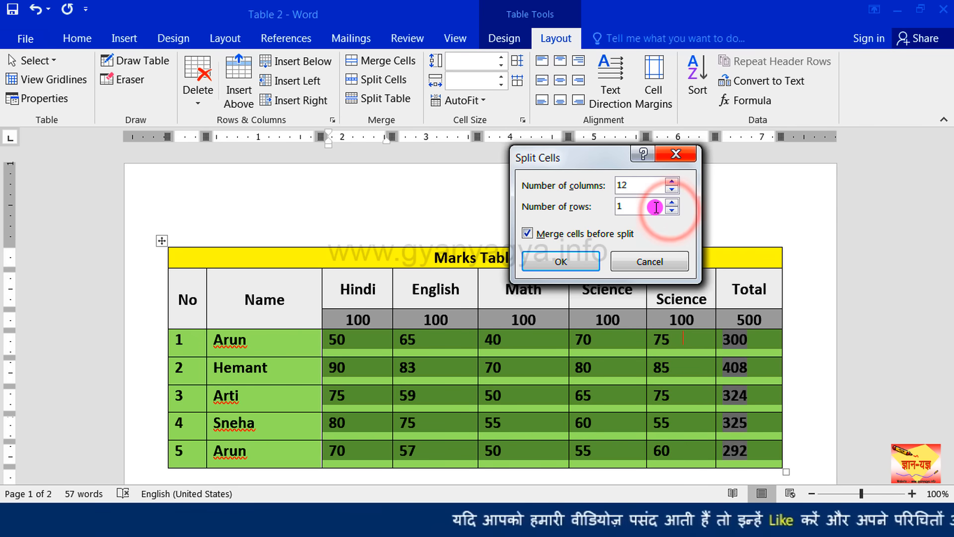
{"action": "left_click", "coordinate": [654, 206]}
Split the selected marks cells into 2 columns each, with merging before the split turned off.
{"action": "left_click", "coordinate": [673, 188]}
{"action": "left_click", "coordinate": [672, 189]}
{"action": "left_click", "coordinate": [672, 189]}
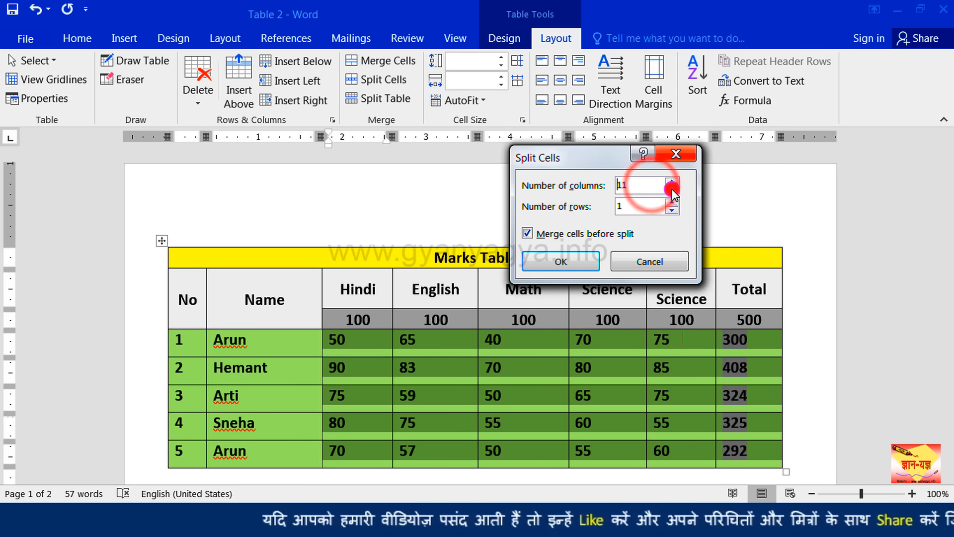
{"action": "left_click", "coordinate": [672, 189]}
{"action": "left_click", "coordinate": [672, 189]}
{"action": "left_click", "coordinate": [672, 190]}
{"action": "left_click", "coordinate": [672, 190]}
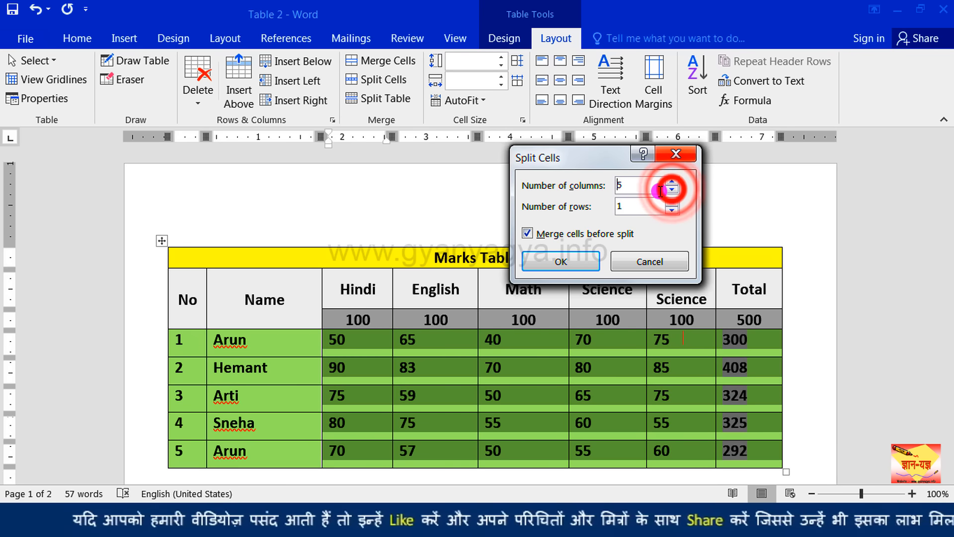
{"action": "left_click", "coordinate": [672, 190]}
{"action": "left_click", "coordinate": [672, 190]}
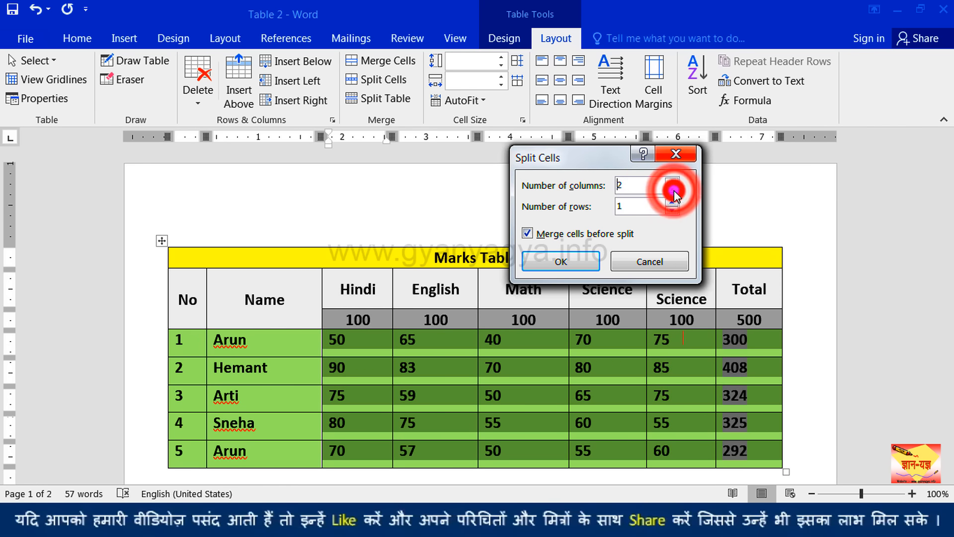
{"action": "left_click", "coordinate": [672, 190]}
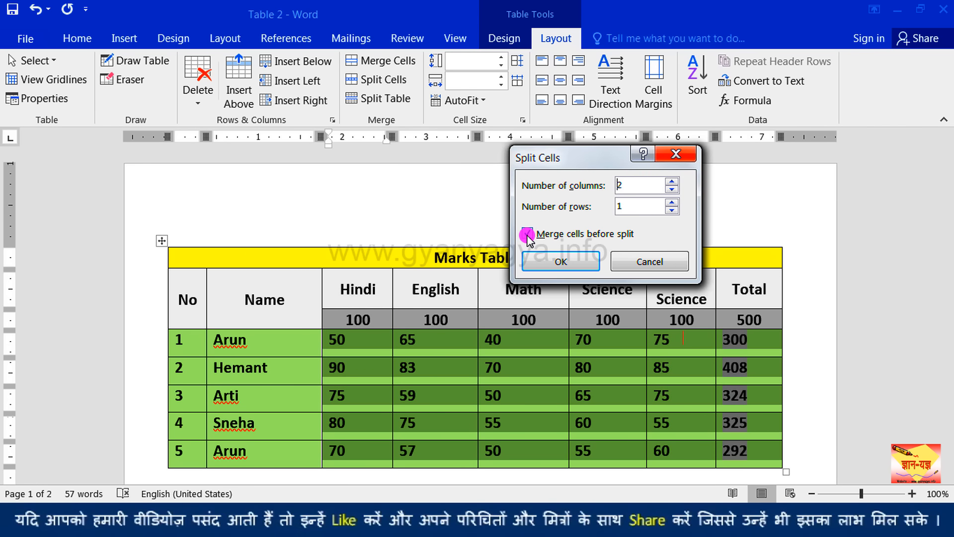
{"action": "left_click", "coordinate": [565, 264]}
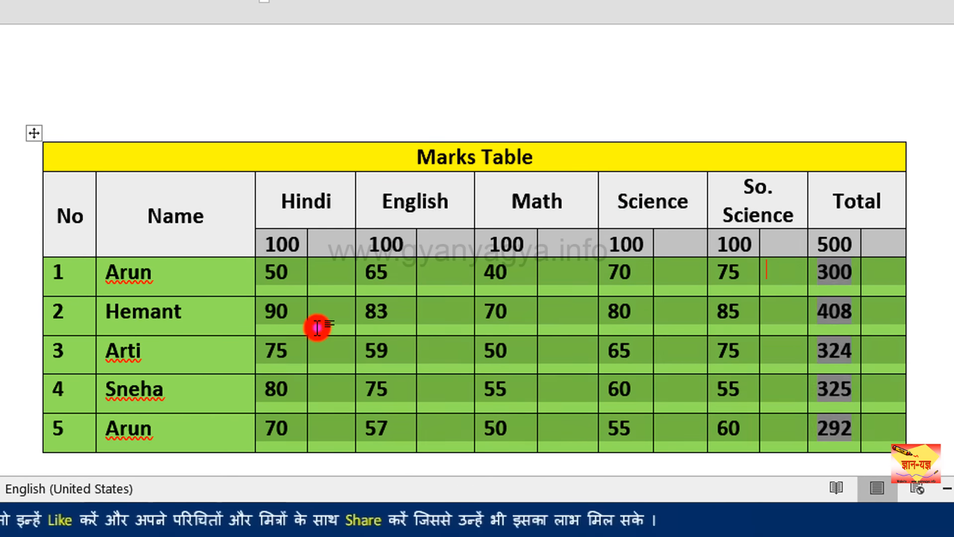
{"action": "left_click", "coordinate": [318, 327]}
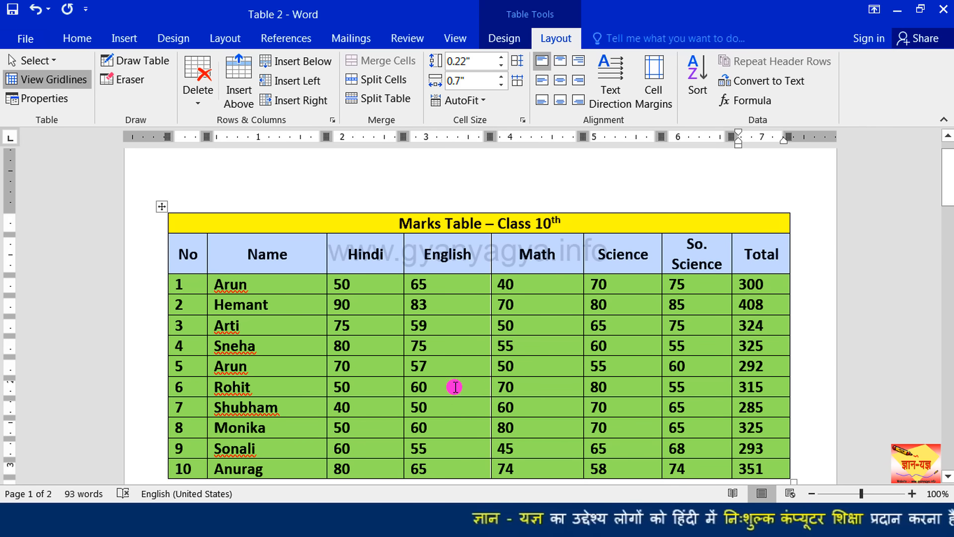
Split the Class 10th marks table in two so that row No 6 starts the second table, and undo the split.
{"action": "left_click", "coordinate": [297, 388]}
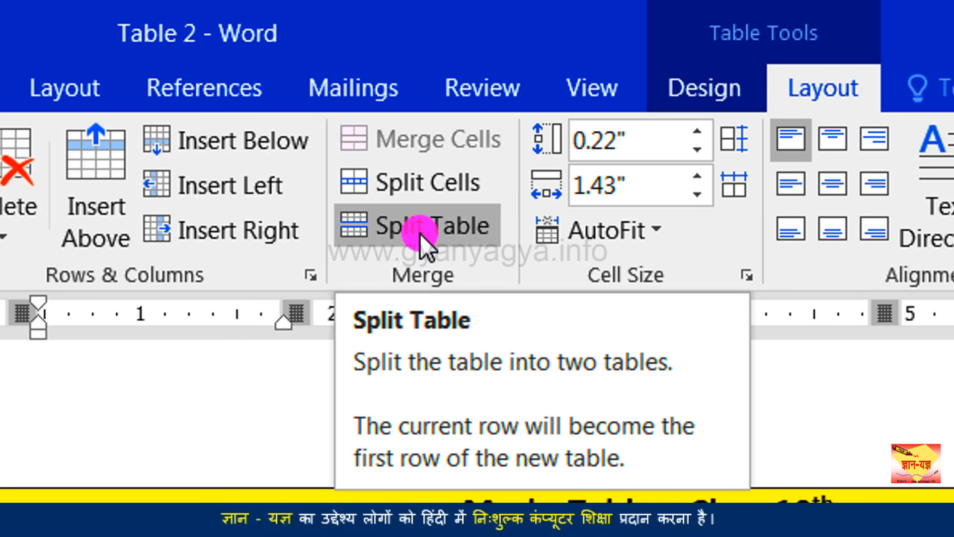
{"action": "left_click", "coordinate": [419, 232]}
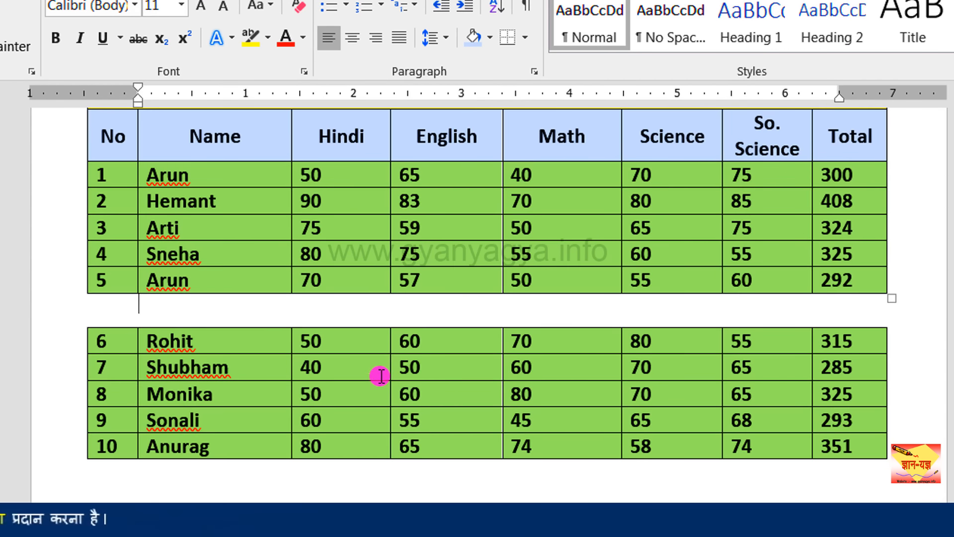
{"action": "scroll", "coordinate": [422, 290], "scroll_direction": "up", "scroll_amount": 2}
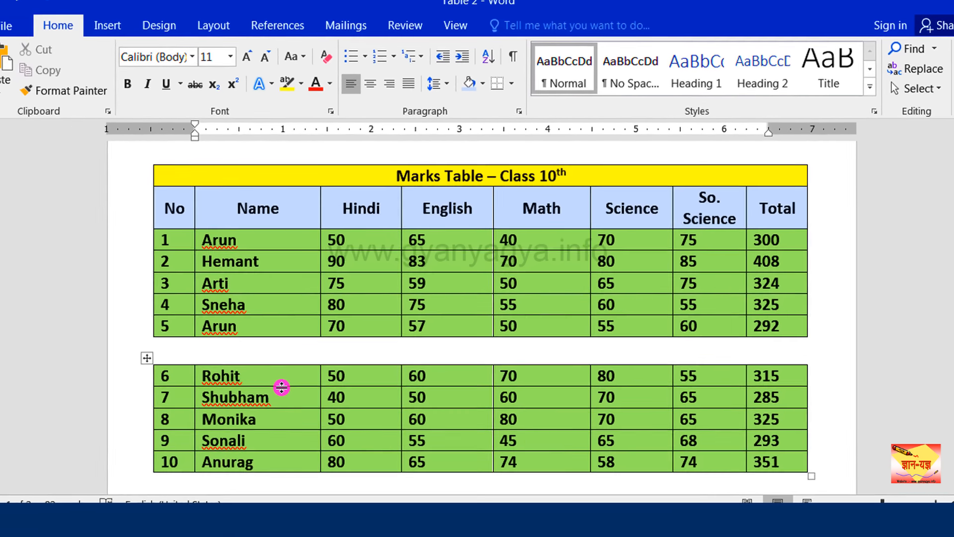
{"action": "left_click", "coordinate": [239, 411]}
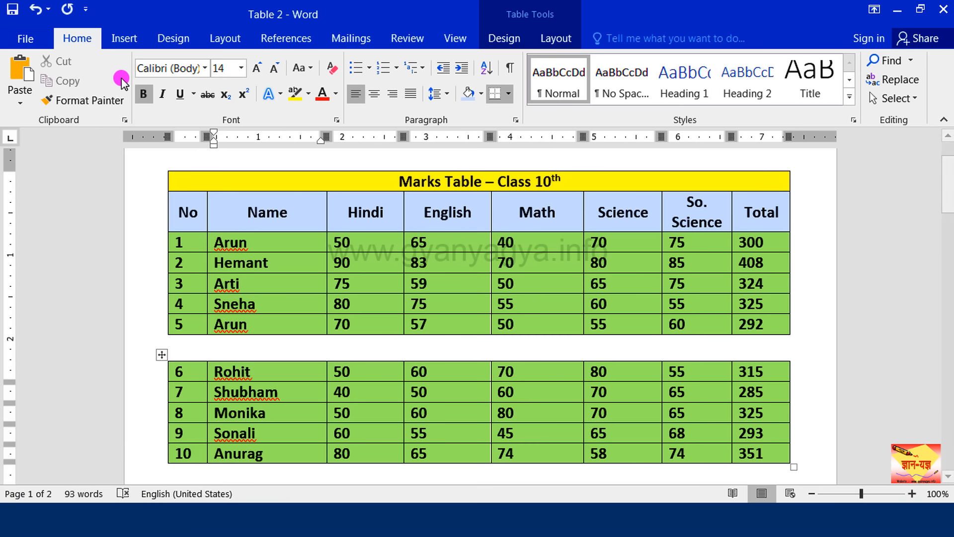
{"action": "key", "text": "ctrl+z"}
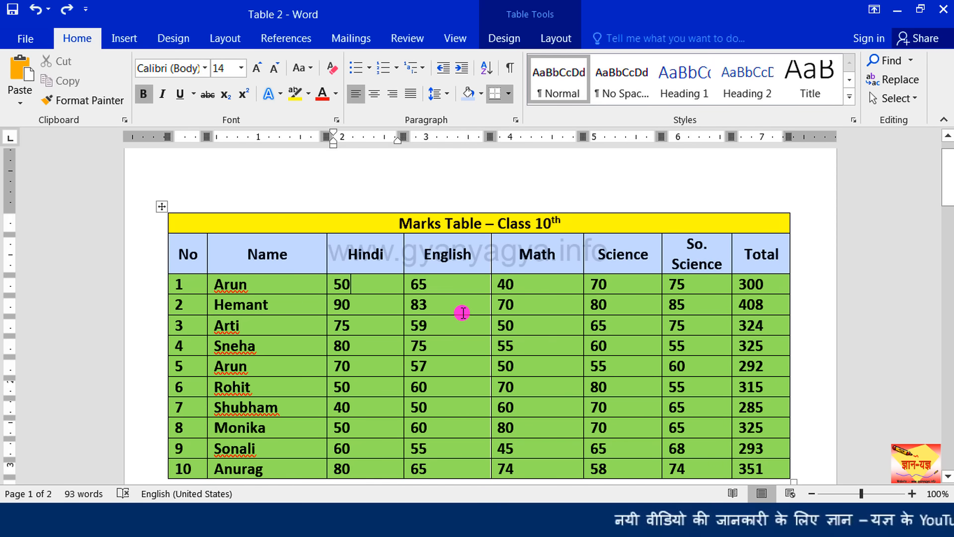
Set the height of the "Marks Table – Class 10th" title row to 0.4".
{"action": "left_click", "coordinate": [582, 218]}
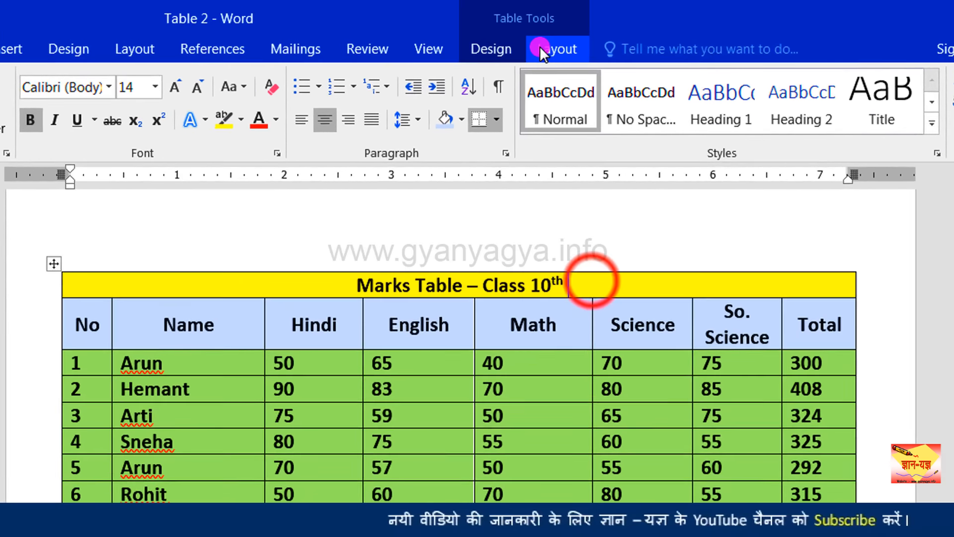
{"action": "left_click", "coordinate": [545, 40]}
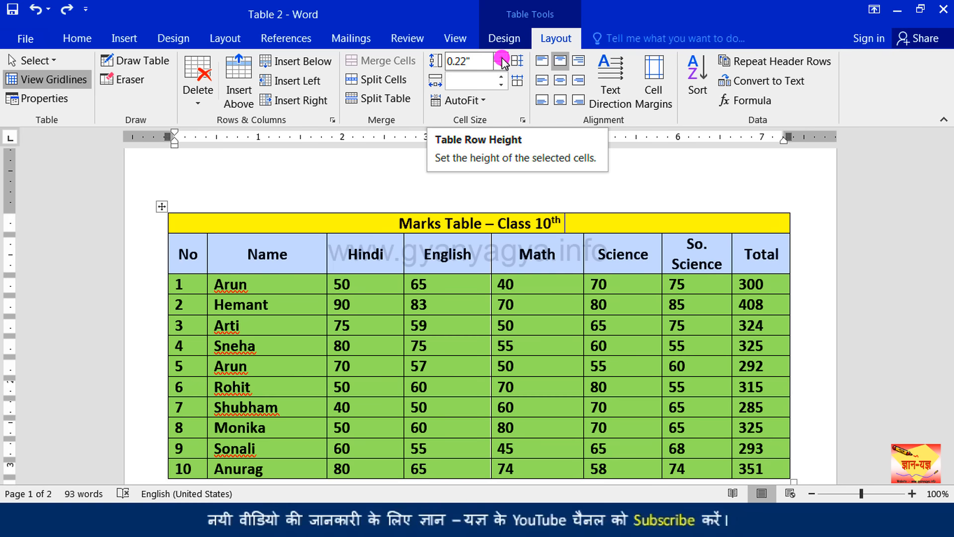
{"action": "left_click", "coordinate": [502, 58]}
{"action": "left_click", "coordinate": [502, 57]}
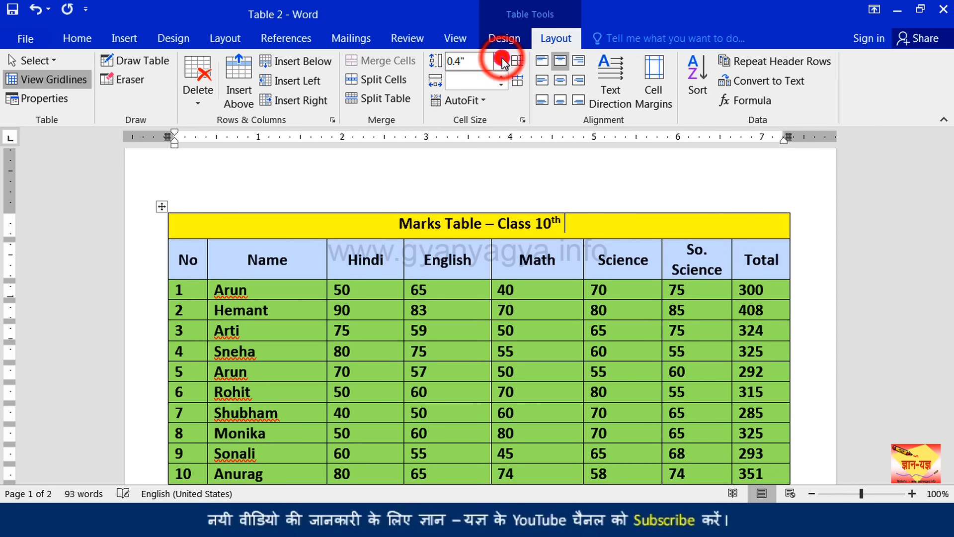
{"action": "left_click", "coordinate": [502, 58]}
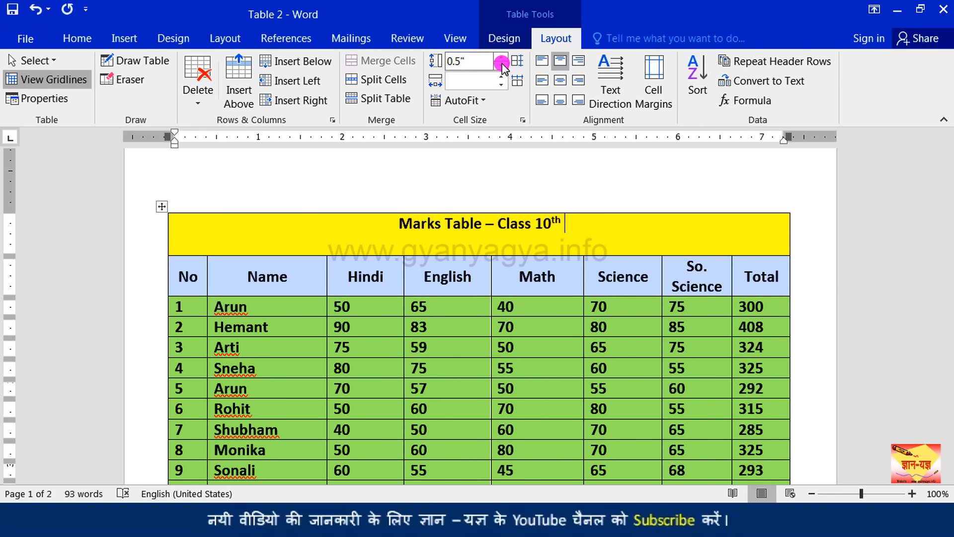
{"action": "left_click", "coordinate": [502, 66]}
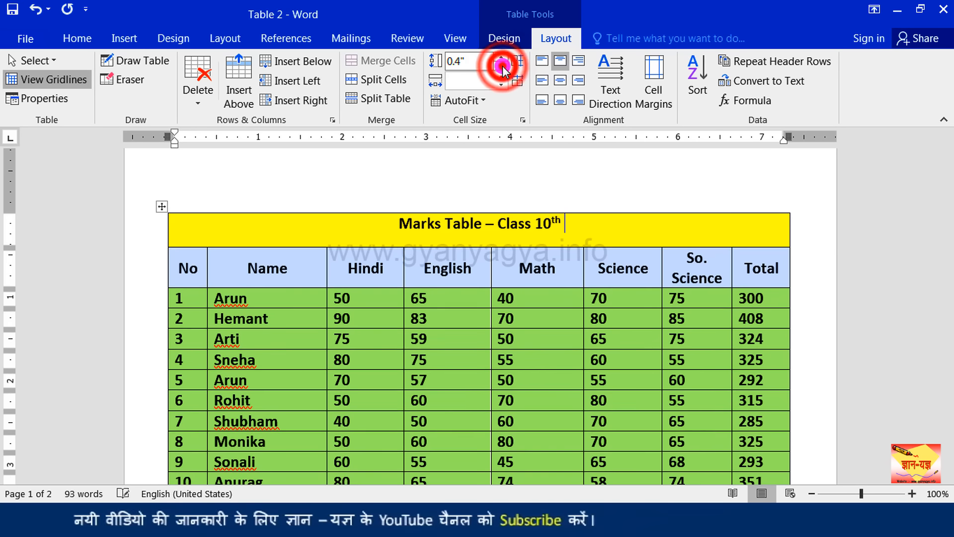
{"action": "left_click", "coordinate": [503, 66]}
{"action": "left_click", "coordinate": [502, 58]}
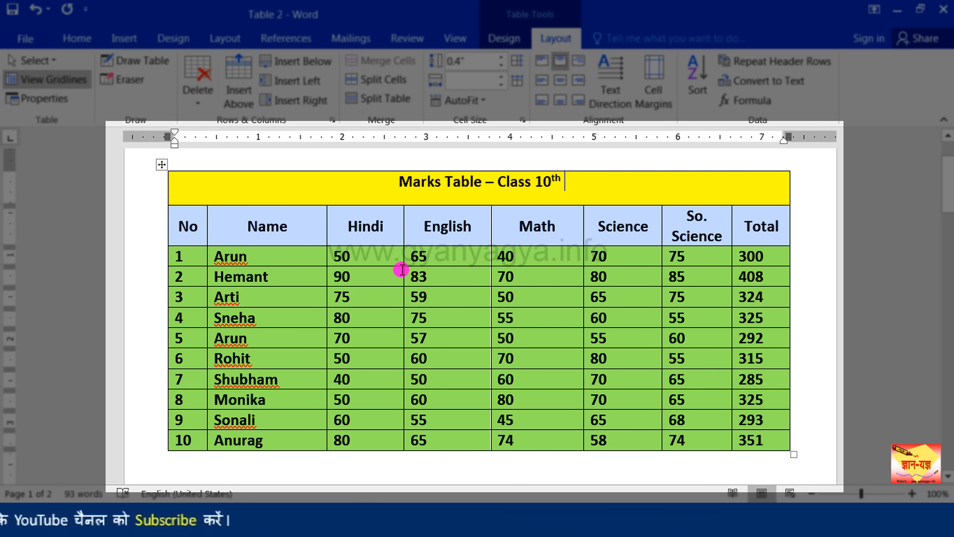
Make the column-heading row and the title row taller by moving their lower borders down.
{"action": "left_click", "coordinate": [433, 261]}
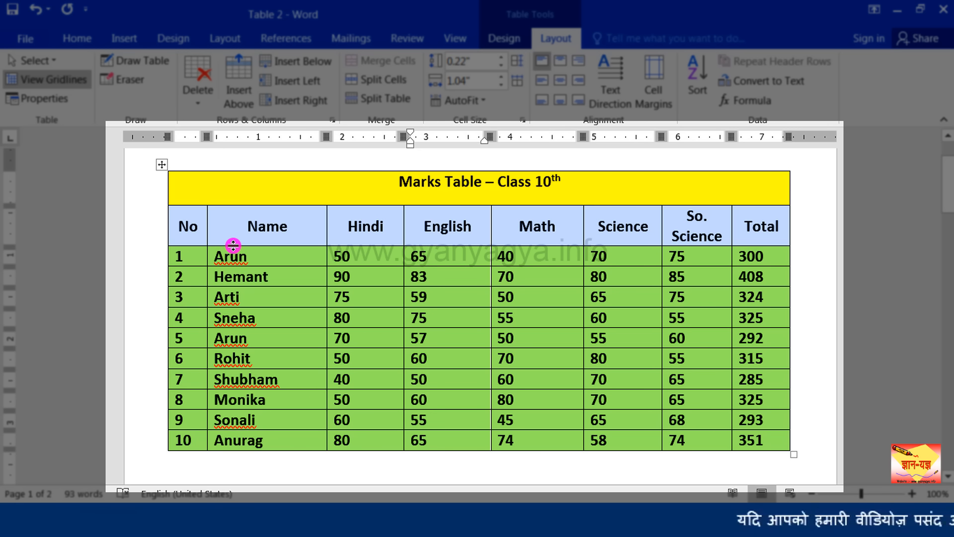
{"action": "left_click_drag", "start_coordinate": [233, 246], "coordinate": [233, 272]}
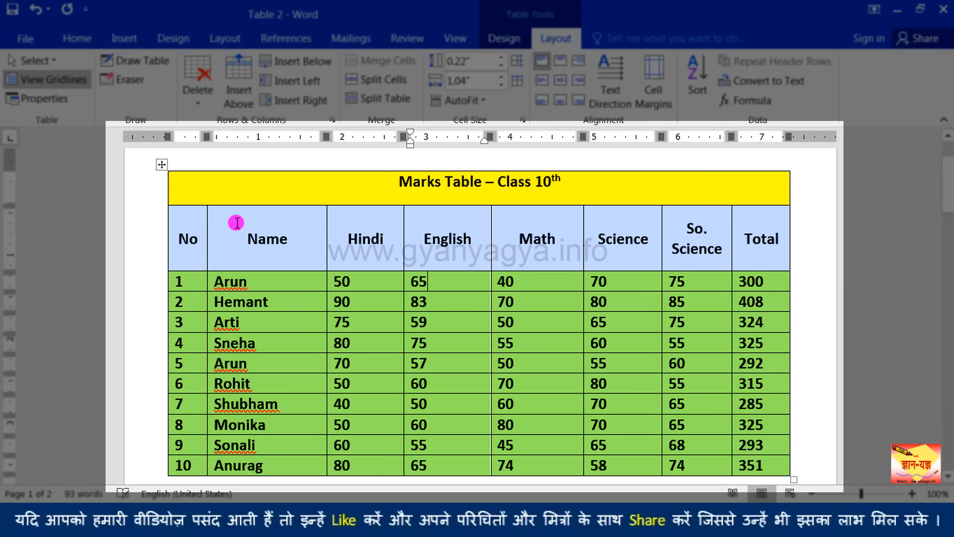
{"action": "left_click_drag", "start_coordinate": [238, 207], "coordinate": [239, 219]}
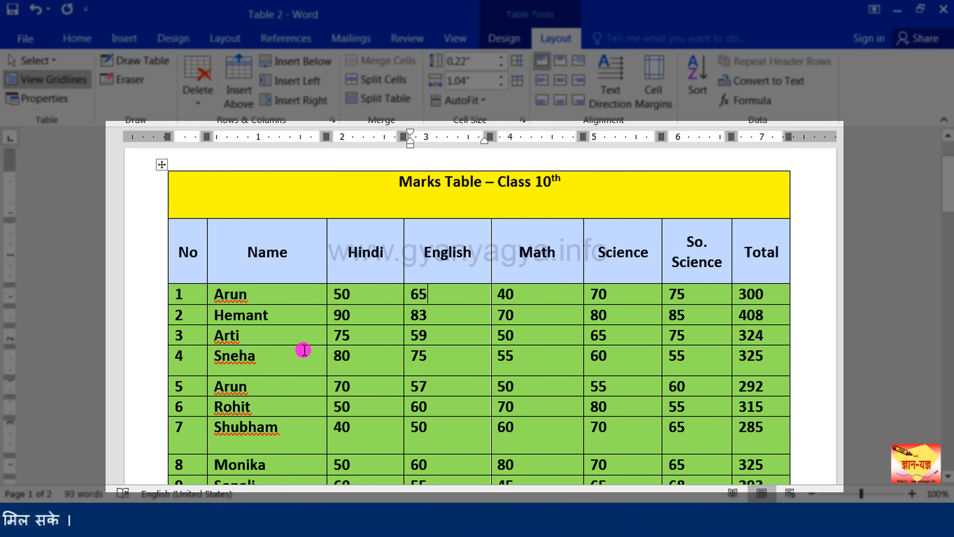
Distribute the rows of the Class 10th marks table evenly so that all rows share the same height.
{"action": "left_click", "coordinate": [340, 206]}
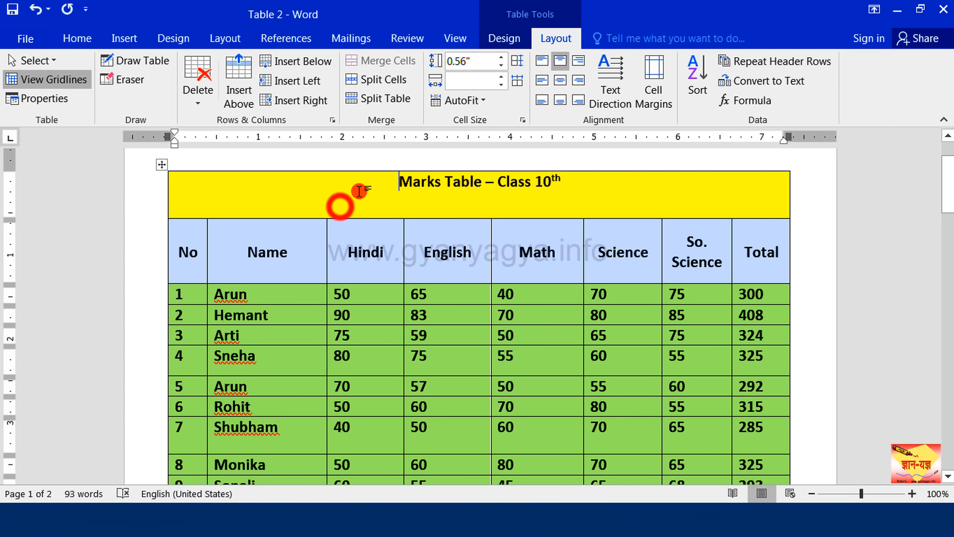
{"action": "left_click", "coordinate": [519, 62]}
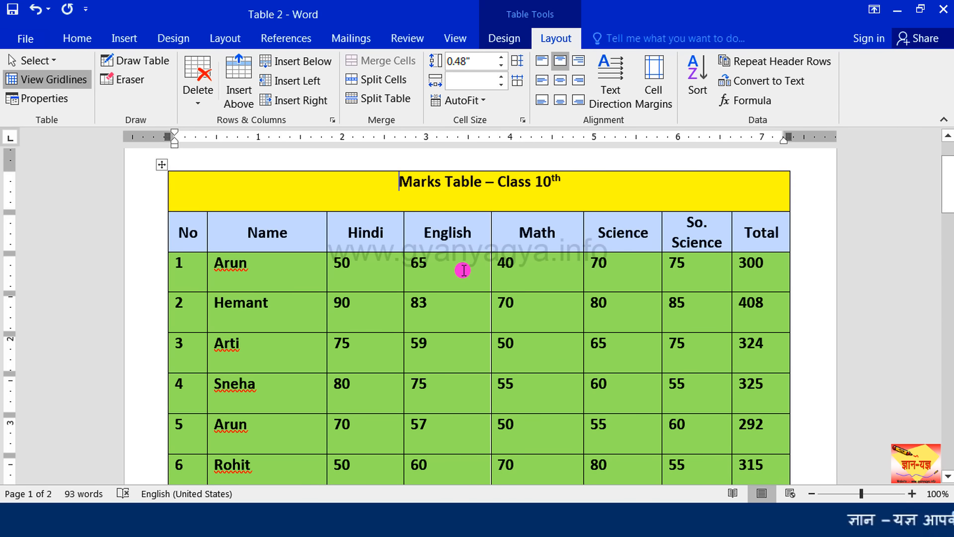
{"action": "scroll", "coordinate": [468, 272], "scroll_direction": "down", "scroll_amount": 8}
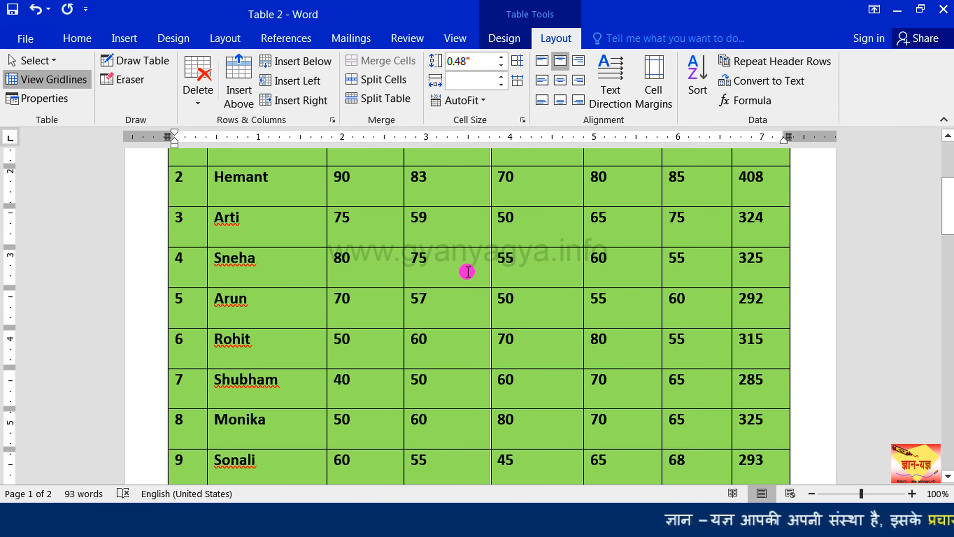
{"action": "scroll", "coordinate": [467, 272], "scroll_direction": "up", "scroll_amount": 10}
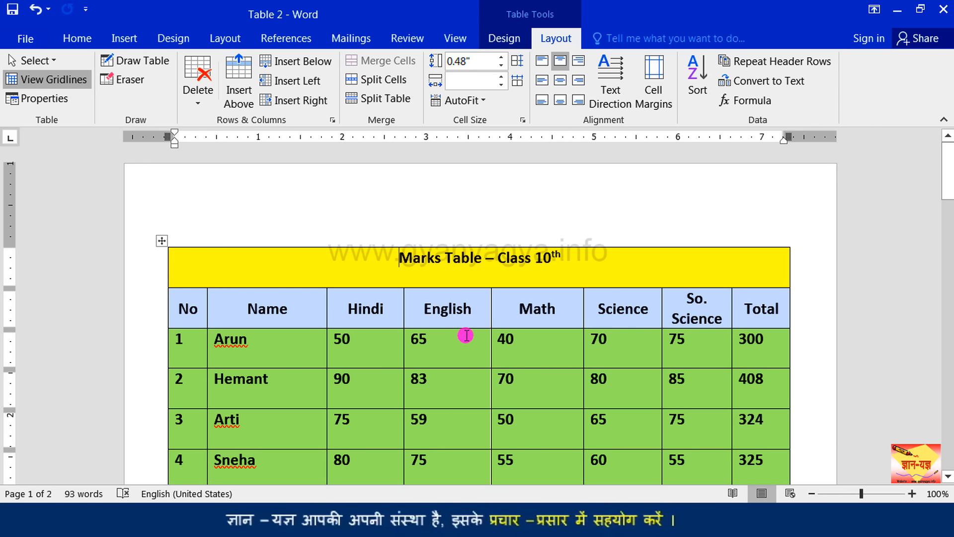
Widen the Hindi column of the Class 10th marks table to 1.1".
{"action": "left_click", "coordinate": [469, 318]}
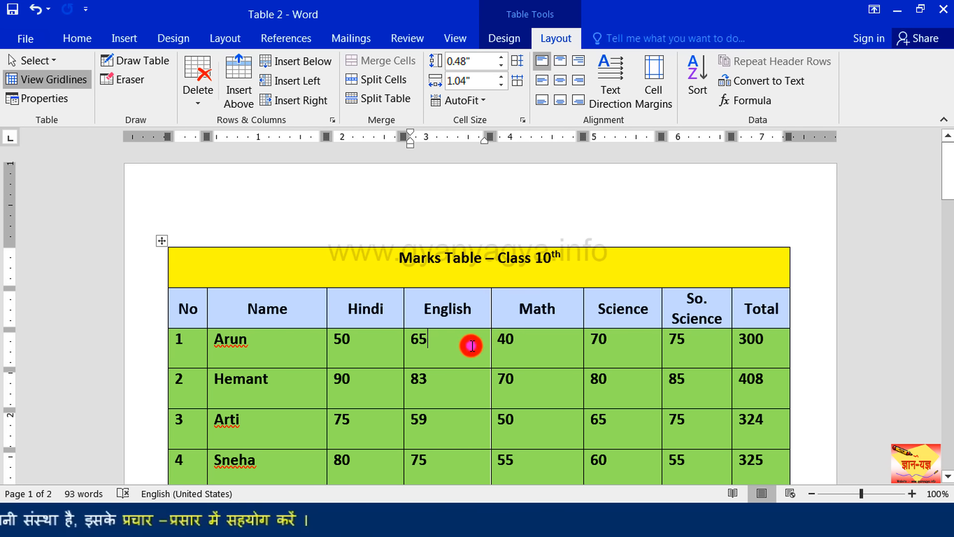
{"action": "left_click", "coordinate": [471, 345]}
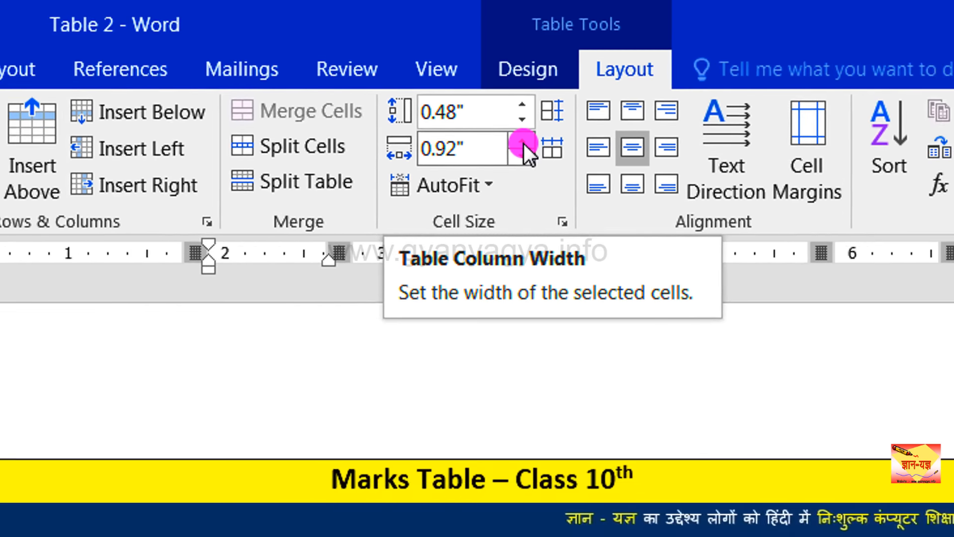
{"action": "left_click", "coordinate": [523, 144]}
{"action": "left_click", "coordinate": [523, 144]}
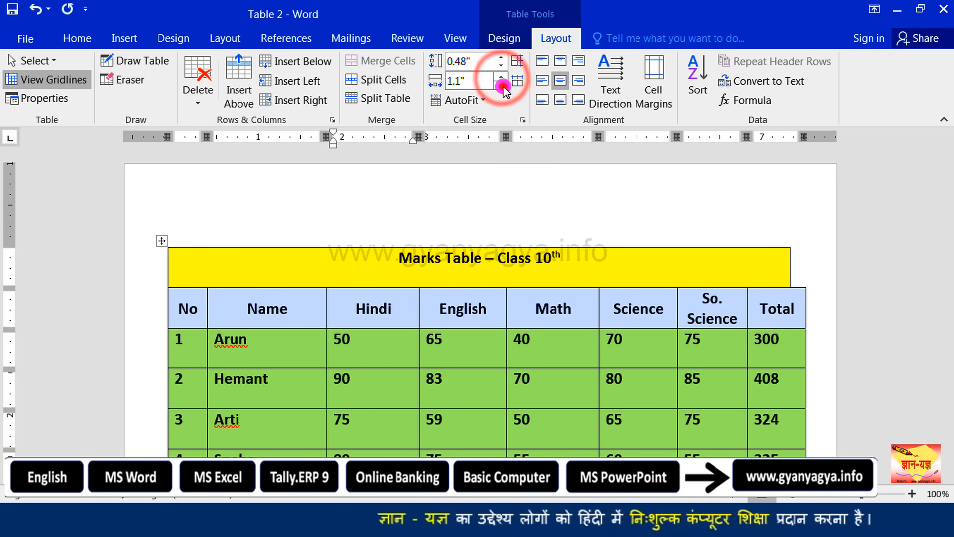
Reduce the widths of the Hindi and Math columns in small increments.
{"action": "left_click", "coordinate": [501, 86]}
{"action": "left_click", "coordinate": [502, 86]}
{"action": "left_click", "coordinate": [502, 85]}
{"action": "left_click", "coordinate": [501, 85]}
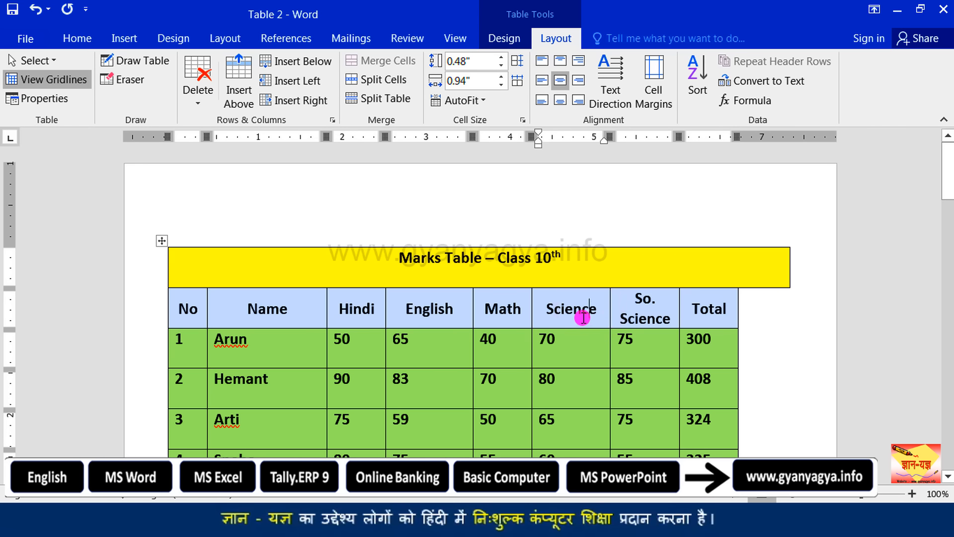
Extend the Total column to the title row's right edge and move the inner column borders to resize the neighbouring columns by hand.
{"action": "left_click_drag", "start_coordinate": [737, 325], "coordinate": [786, 329]}
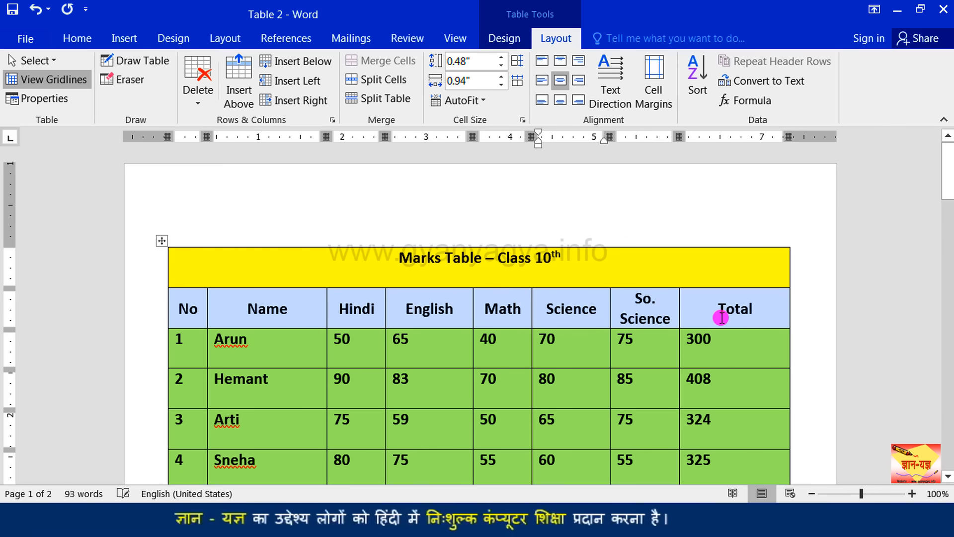
{"action": "left_click_drag", "start_coordinate": [679, 311], "coordinate": [701, 312]}
{"action": "left_click_drag", "start_coordinate": [609, 311], "coordinate": [602, 312]}
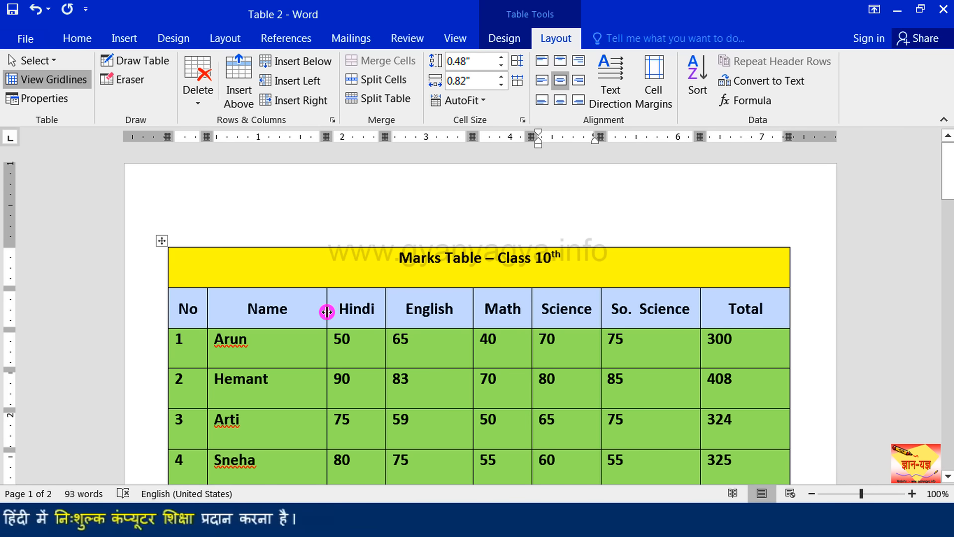
{"action": "left_click_drag", "start_coordinate": [326, 311], "coordinate": [286, 317]}
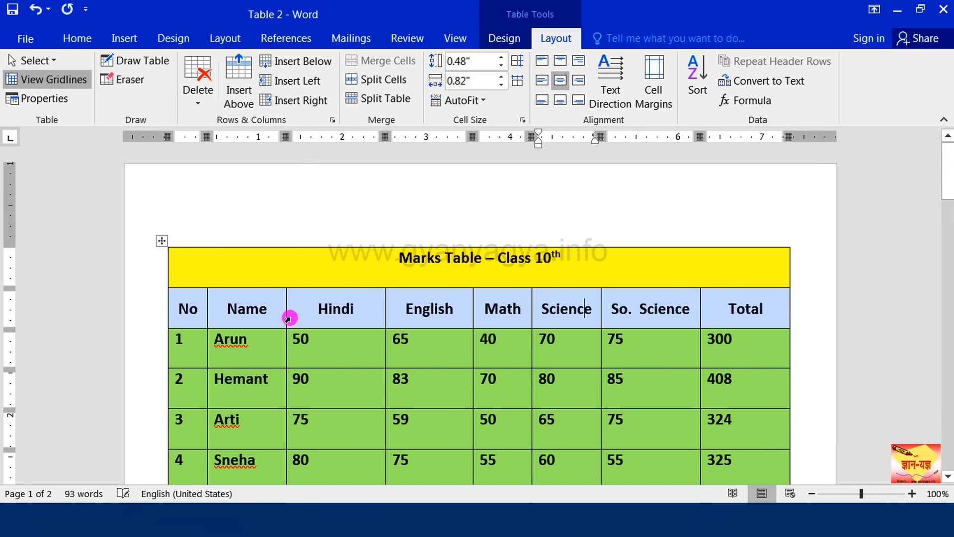
{"action": "scroll", "coordinate": [444, 338], "scroll_direction": "down", "scroll_amount": 3}
{"action": "left_click_drag", "start_coordinate": [473, 300], "coordinate": [446, 308]}
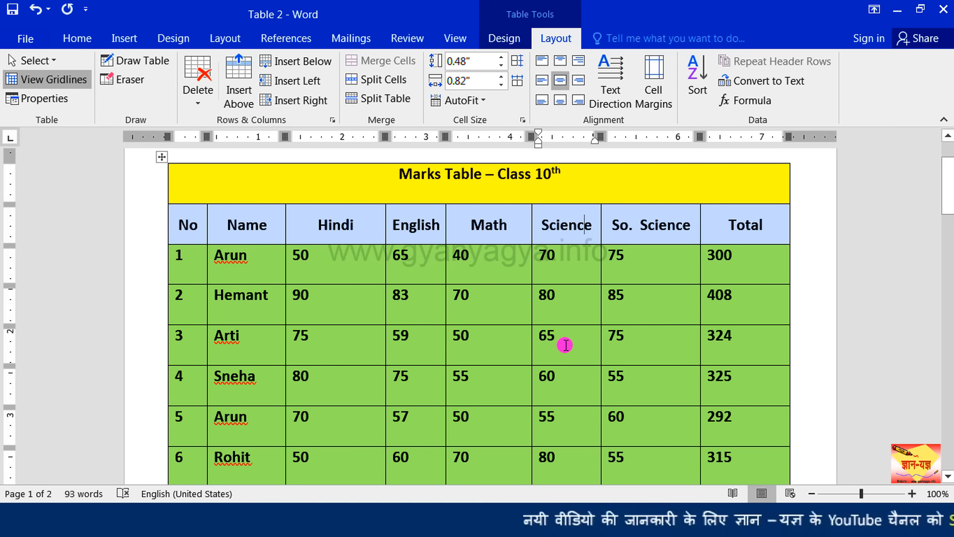
Distribute the columns of the marks table evenly and view the AutoFit options without applying one.
{"action": "left_click", "coordinate": [517, 84]}
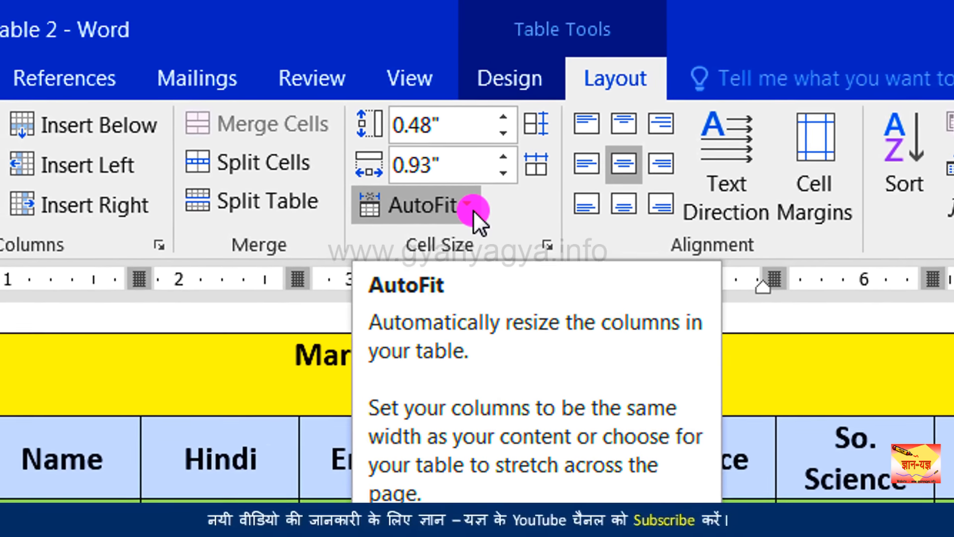
{"action": "left_click", "coordinate": [472, 192]}
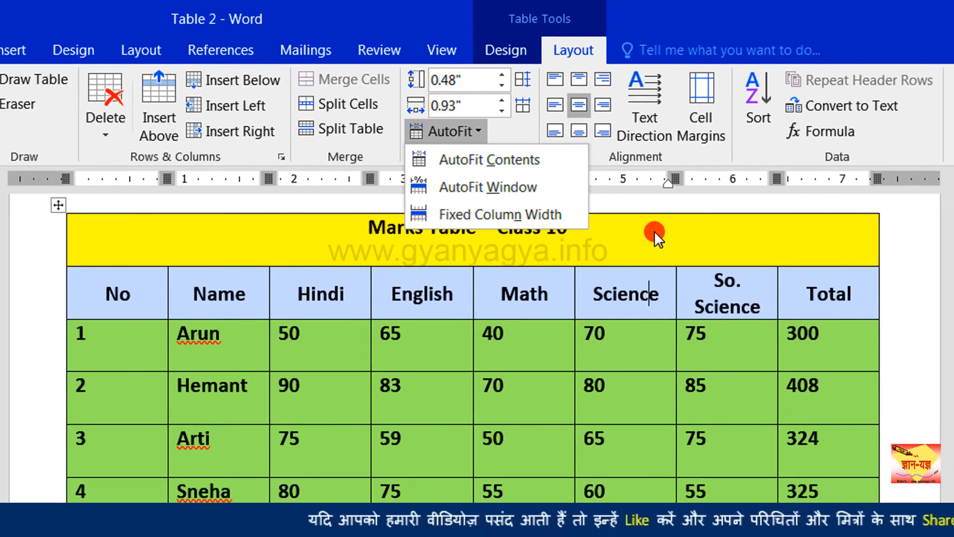
{"action": "left_click", "coordinate": [685, 276]}
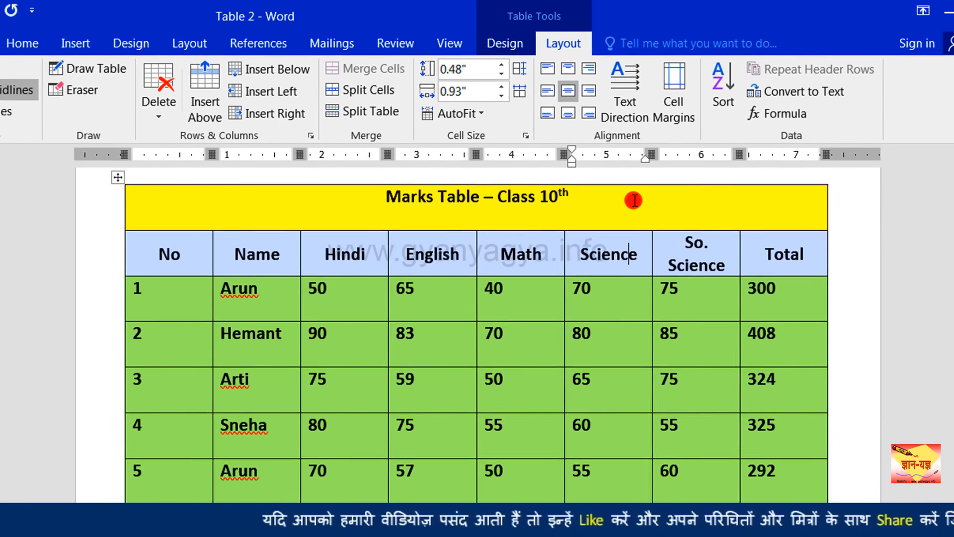